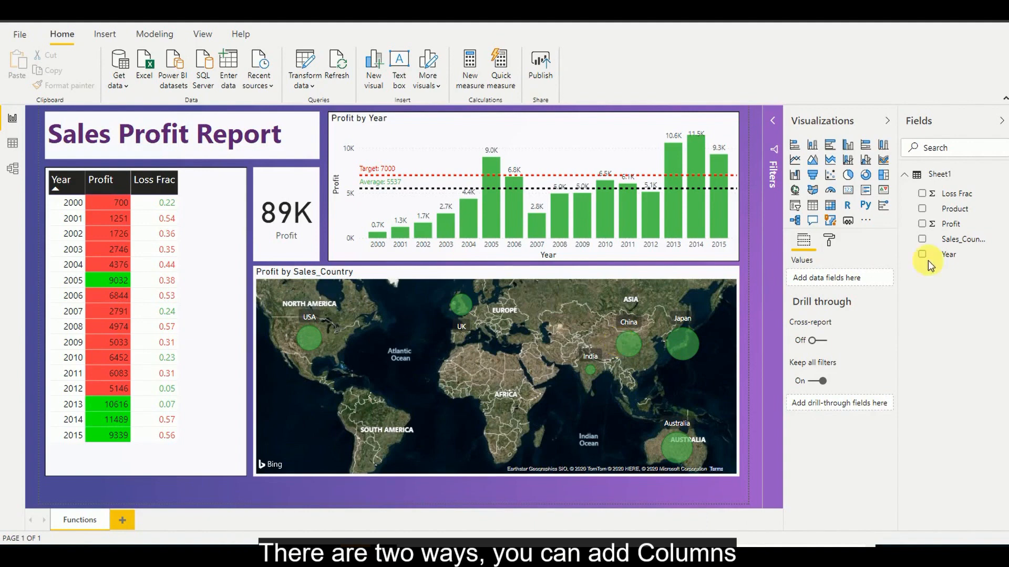
In the data view of Sheet1, add a calculated column named Profit Loss.
right_click(944, 180)
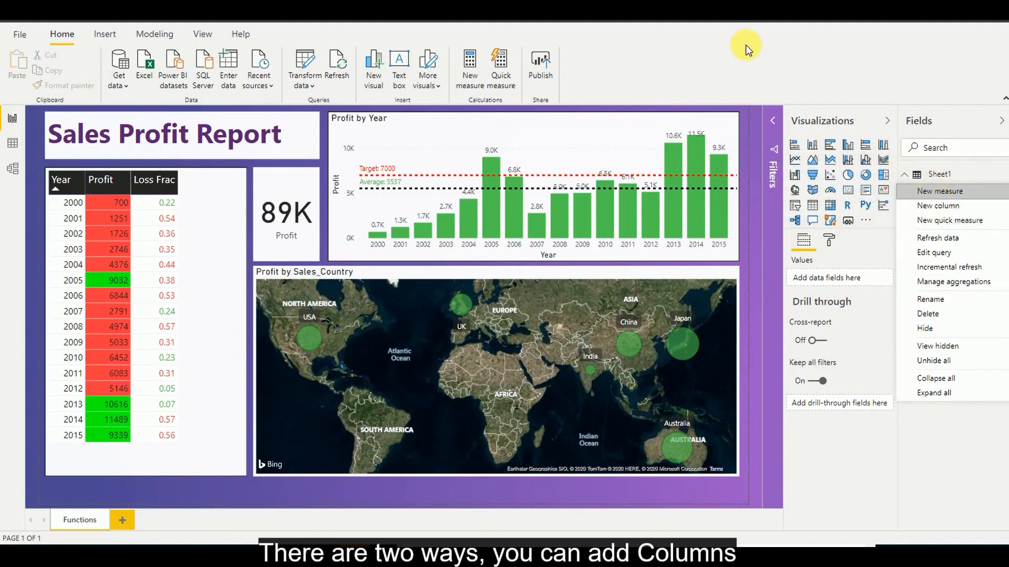
click(13, 142)
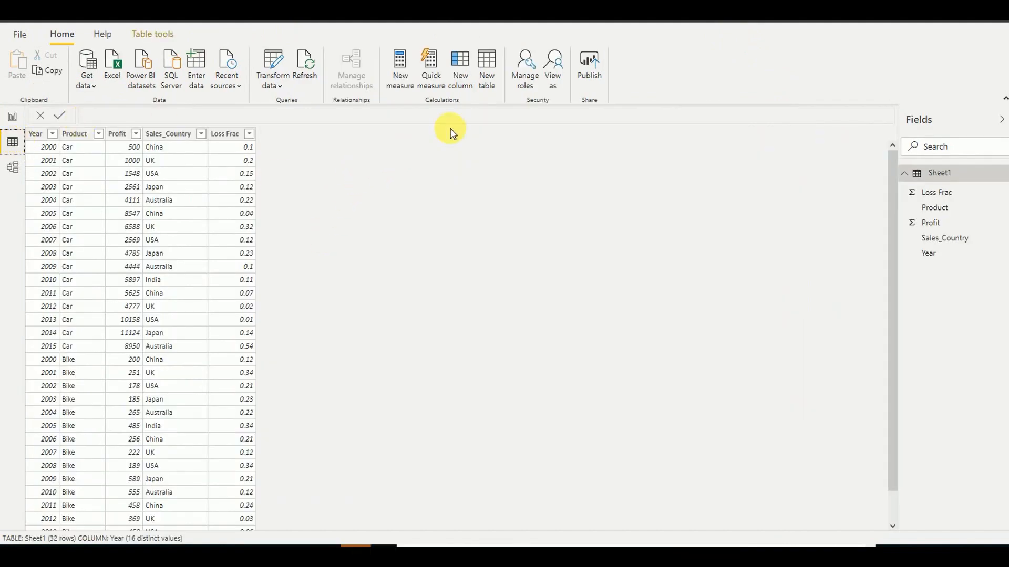
click(458, 84)
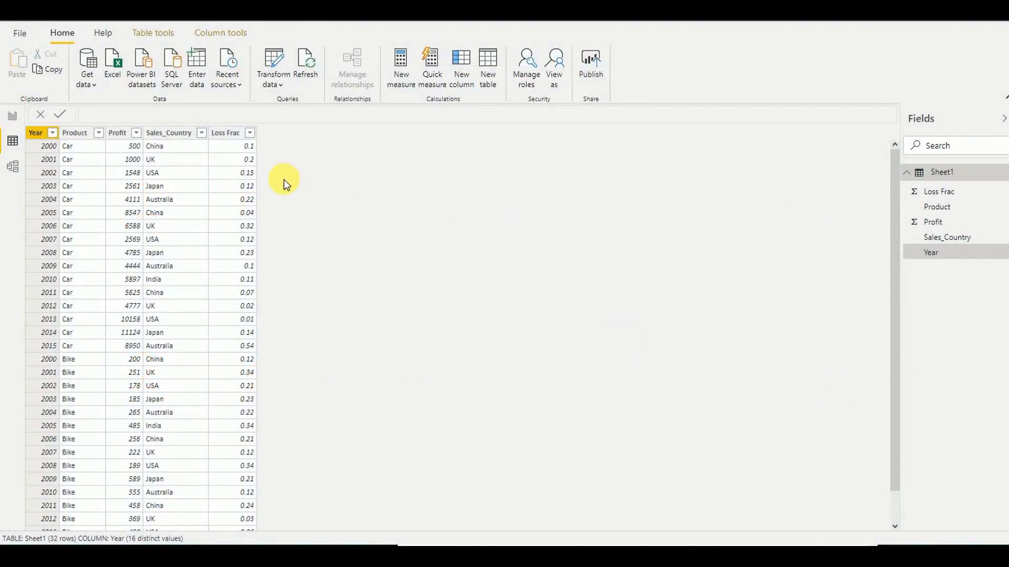
click(464, 85)
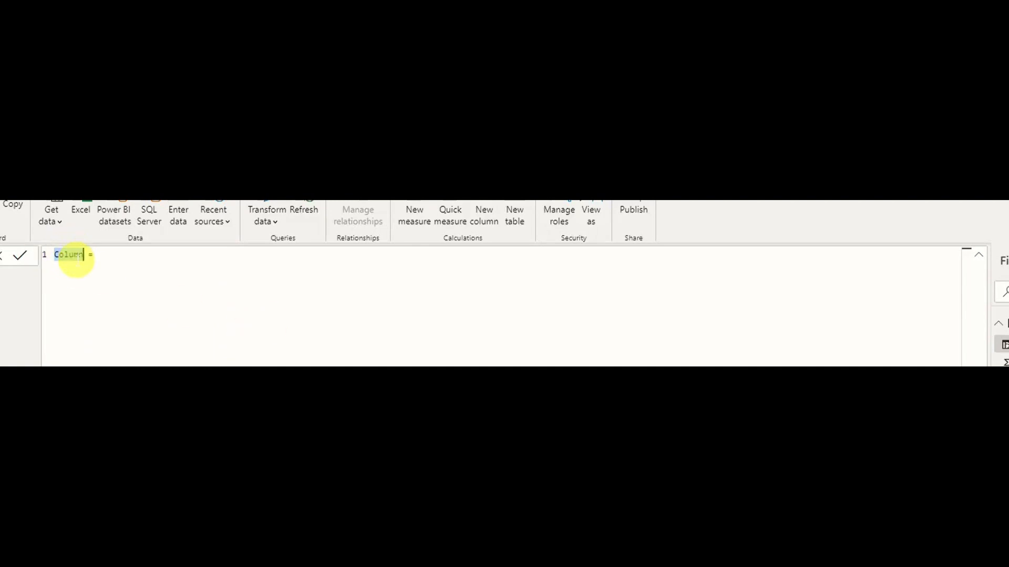
text(Profit Loss)
key(End)
Define the Profit Loss column as Sheet1[Profit] * Sheet1[Loss Frac] and select the finished column.
text(Shee)
key(Down)
key(Down)
key(Down)
key(Tab)
text(* )
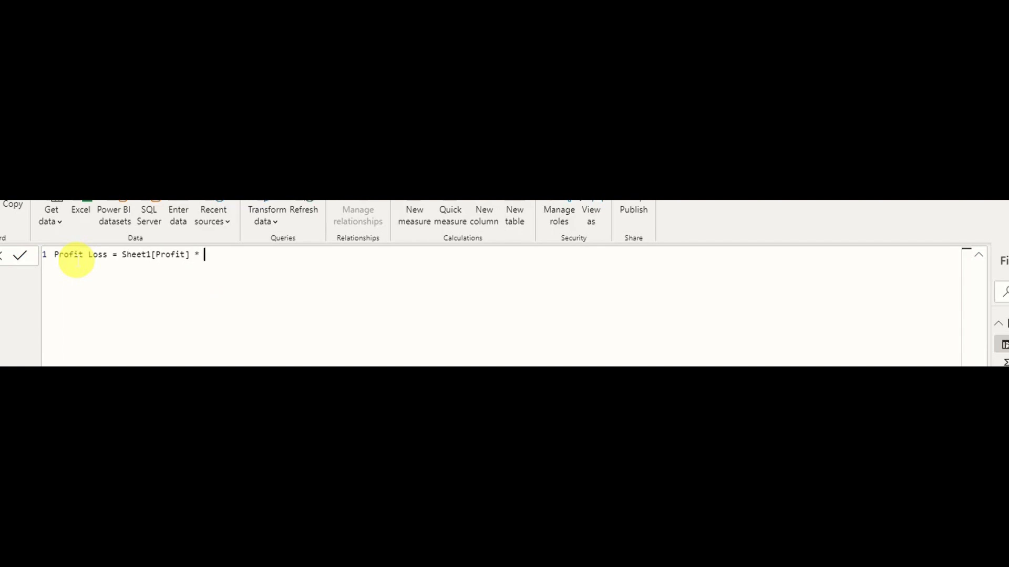
text(Sheet)
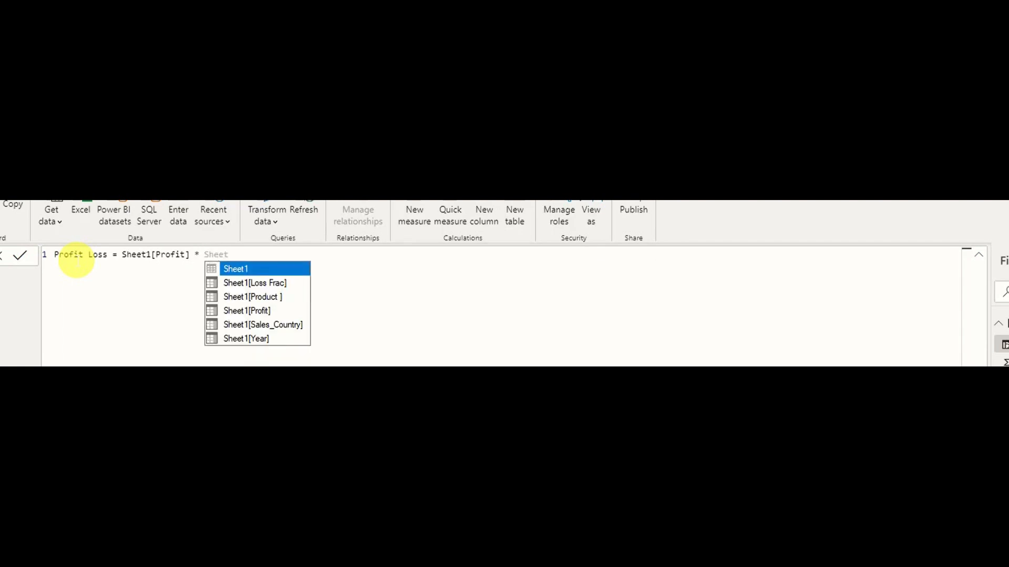
key(Down)
key(Down)
key(Down)
key(Up)
key(Up)
key(Tab)
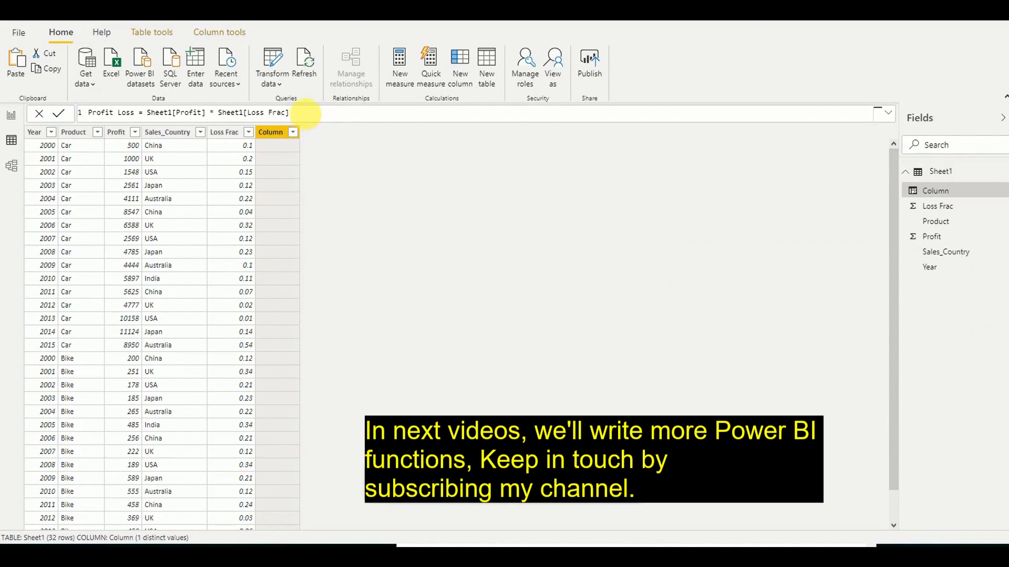
key(Return)
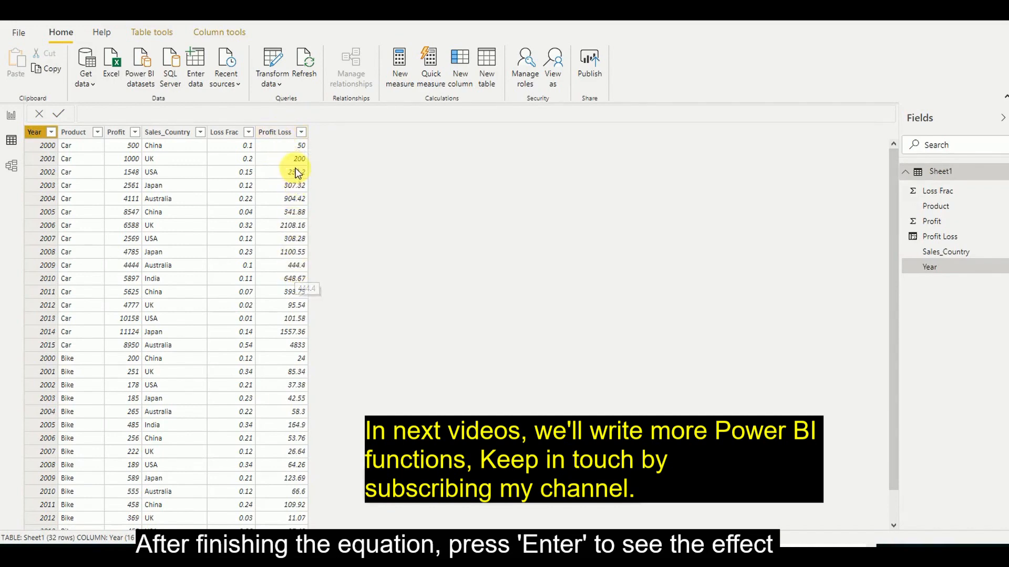
click(298, 151)
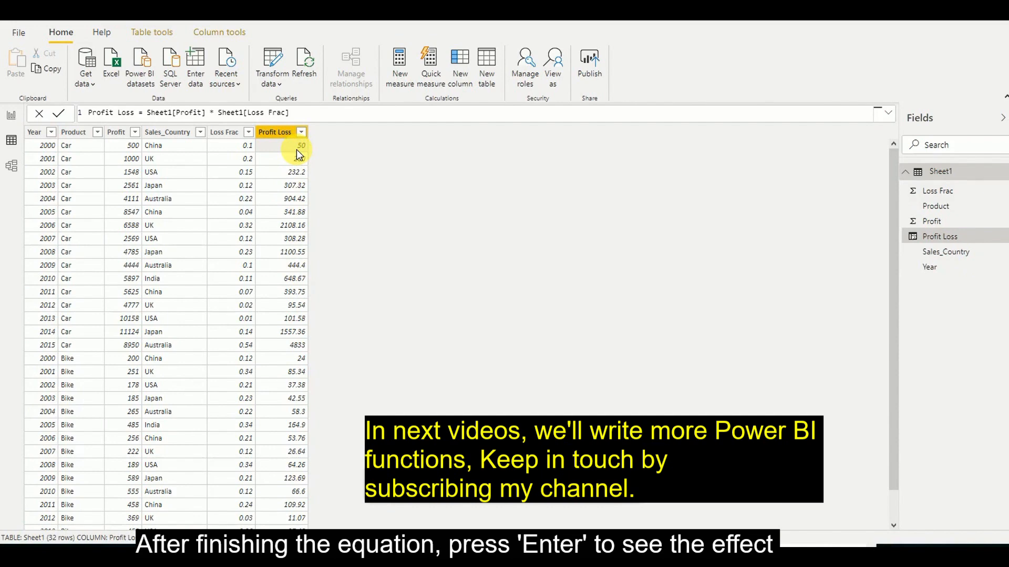
Add another calculated column to Sheet1 and name it Net Revenue.
click(461, 84)
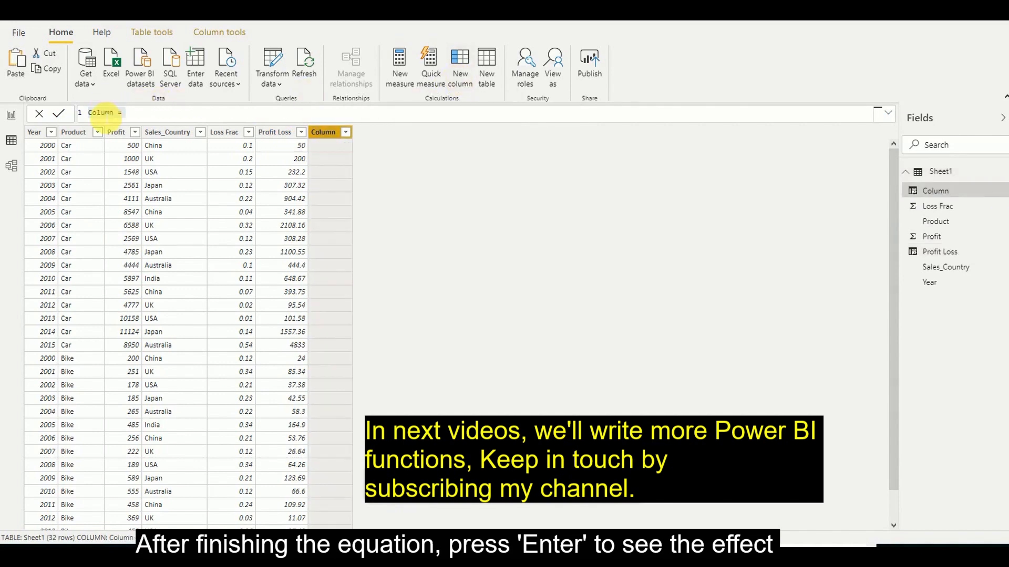
double_click(101, 112)
text(Net Revenue)
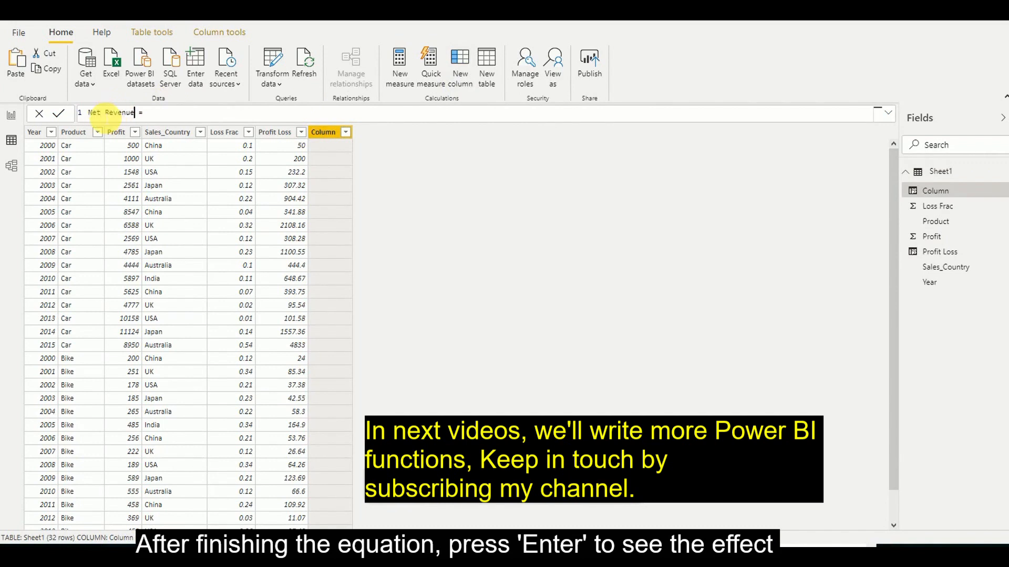
Define the Net Revenue column as Sheet1[Profit] - Sheet1[Profit Loss] and commit the formula.
text( = Sheet)
key(Down)
key(Down)
key(Down)
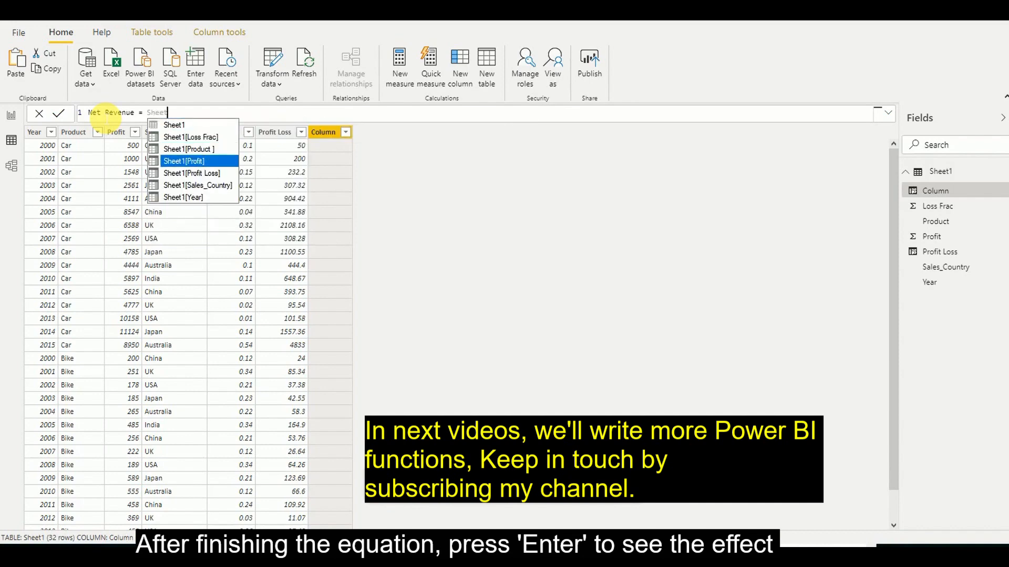
key(Tab)
text(- )
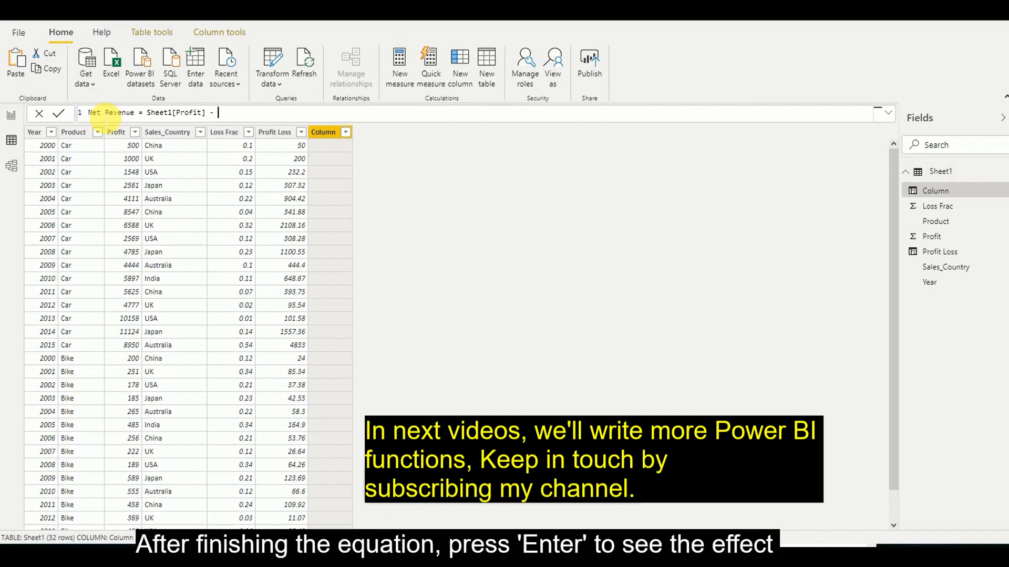
text(Shee)
key(Down)
key(Down)
key(Down)
key(Down)
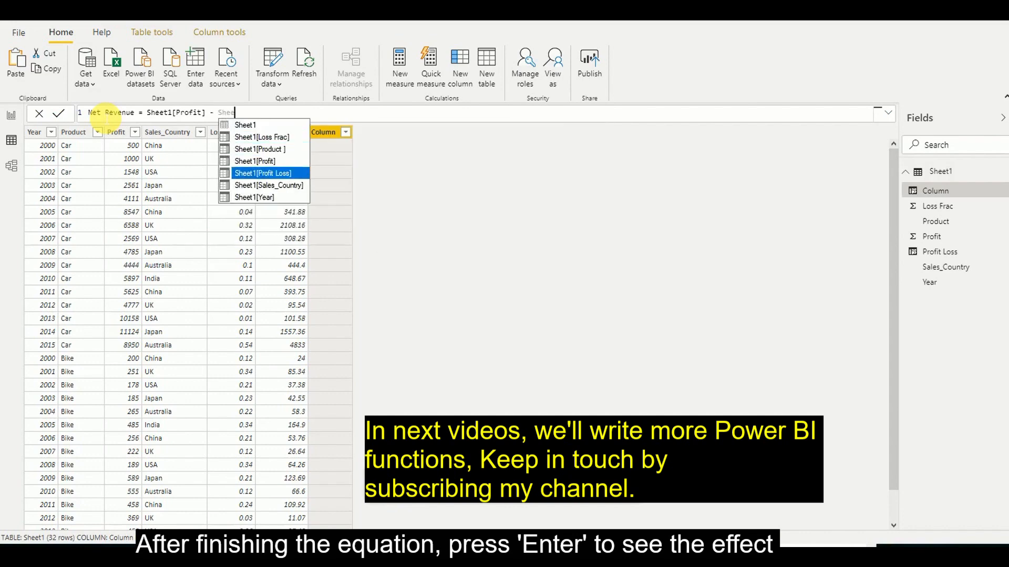
key(Tab)
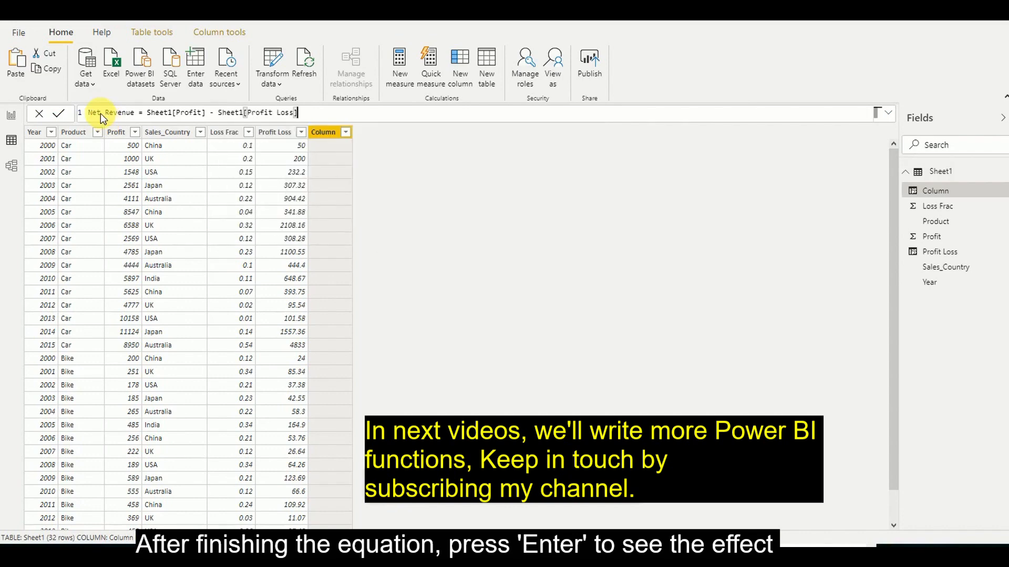
key(Return)
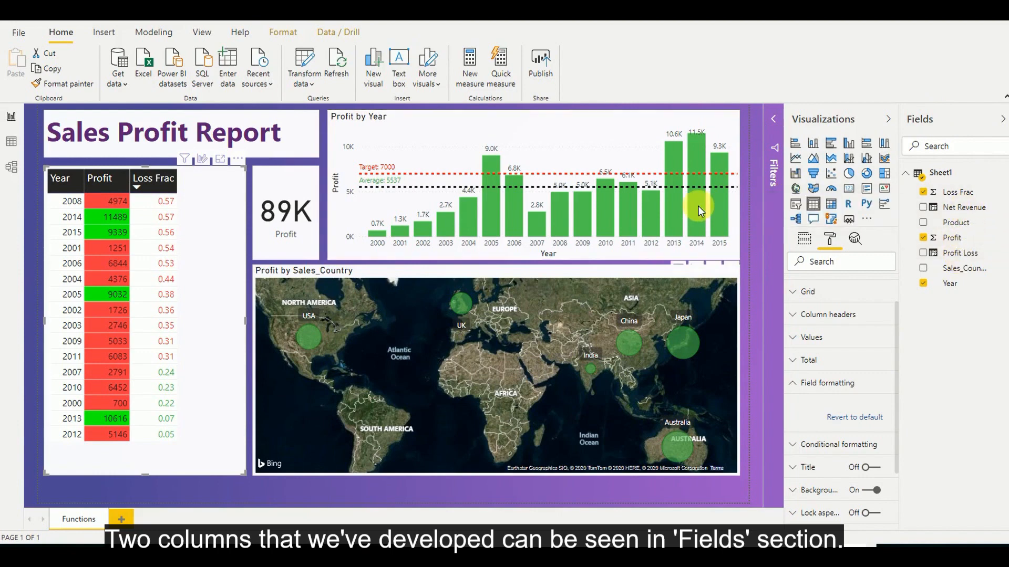
Add the Net Revenue field to both the Profit by Year chart and the yearly profit table on the report page.
drag(959, 195, 582, 134)
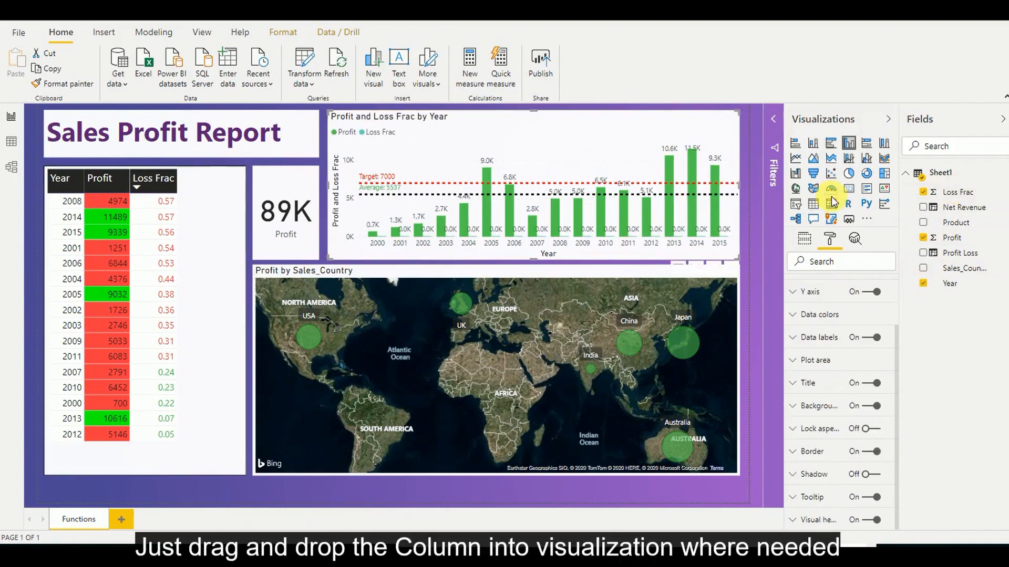
click(923, 192)
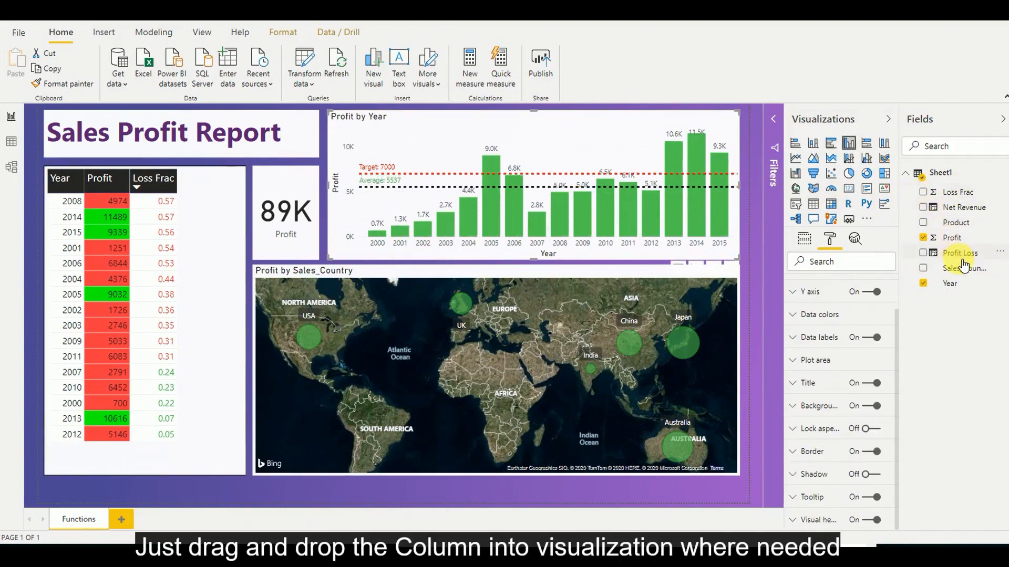
drag(959, 208, 580, 144)
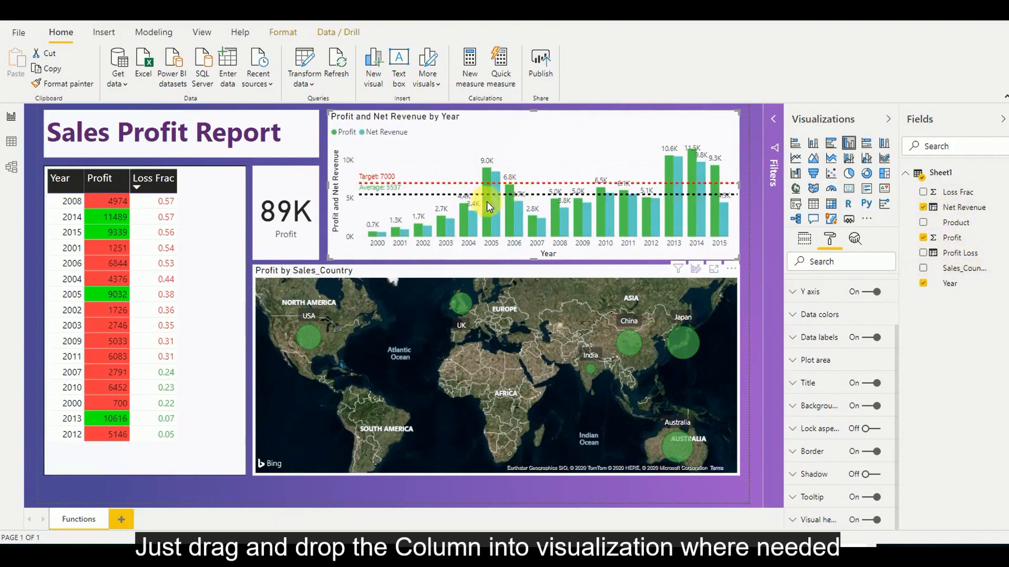
mouse_move(494, 207)
drag(970, 215, 219, 261)
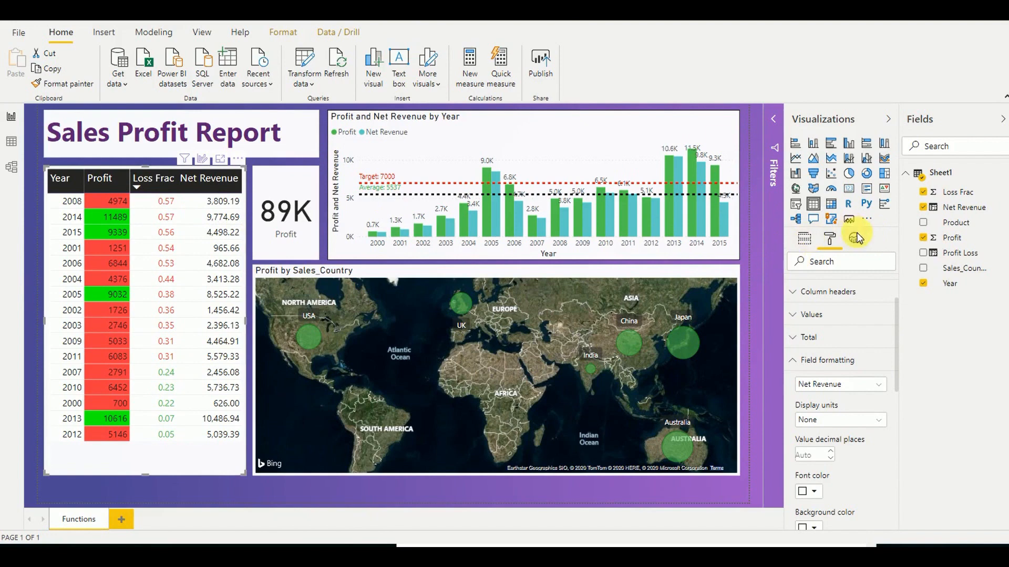
In the table's field formatting, set the Net Revenue value decimal places to 0.
click(843, 389)
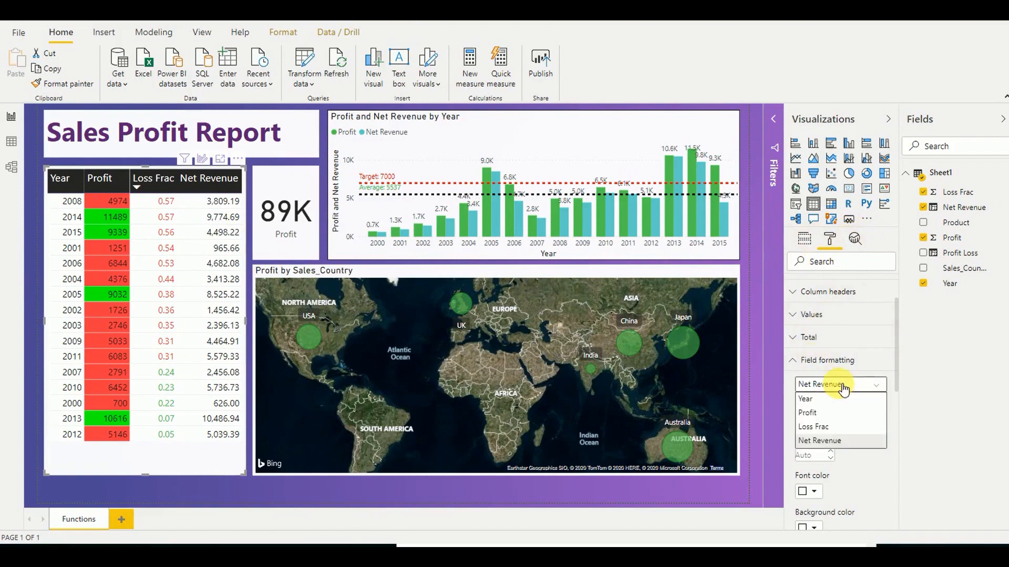
click(843, 388)
click(843, 388)
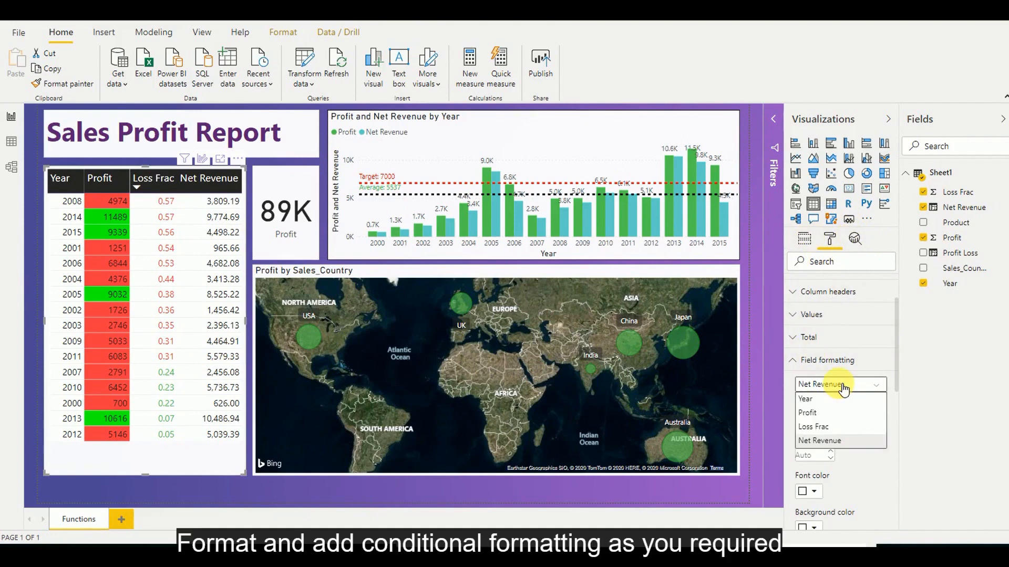
click(827, 441)
drag(897, 380, 881, 413)
click(814, 392)
text(0)
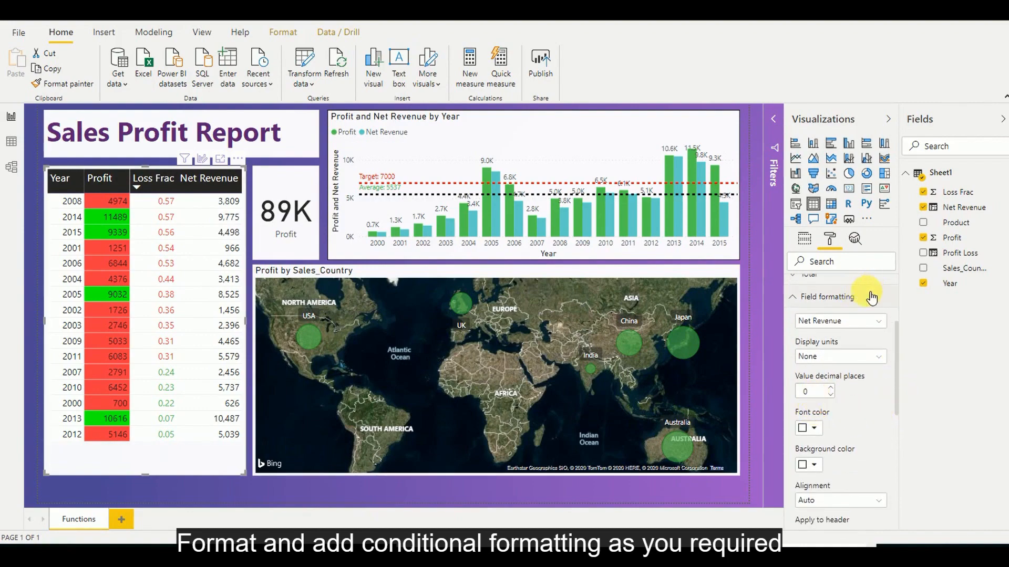
Turn on conditional background color for the table's Net Revenue field.
click(830, 298)
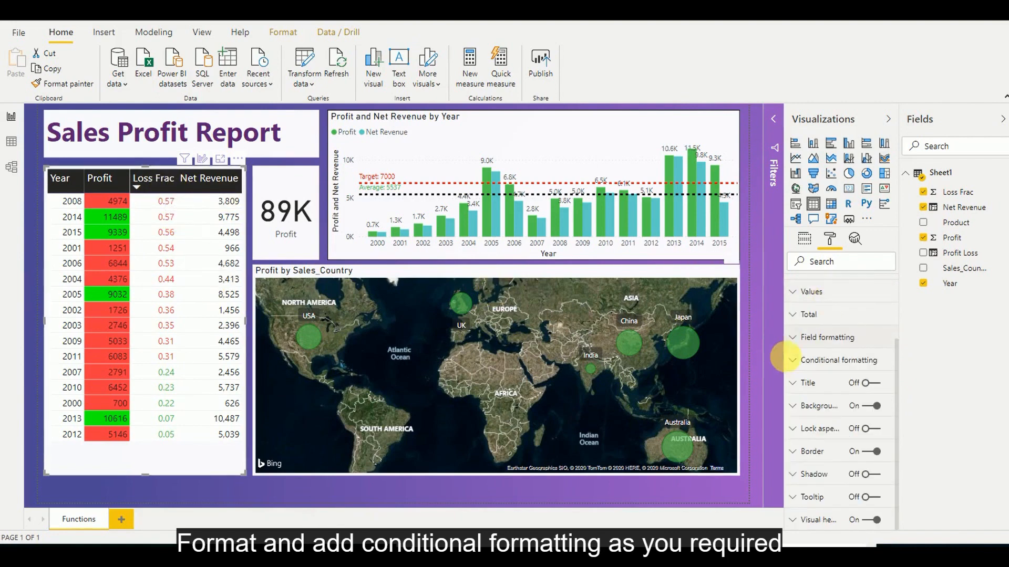
click(798, 363)
drag(894, 370, 897, 391)
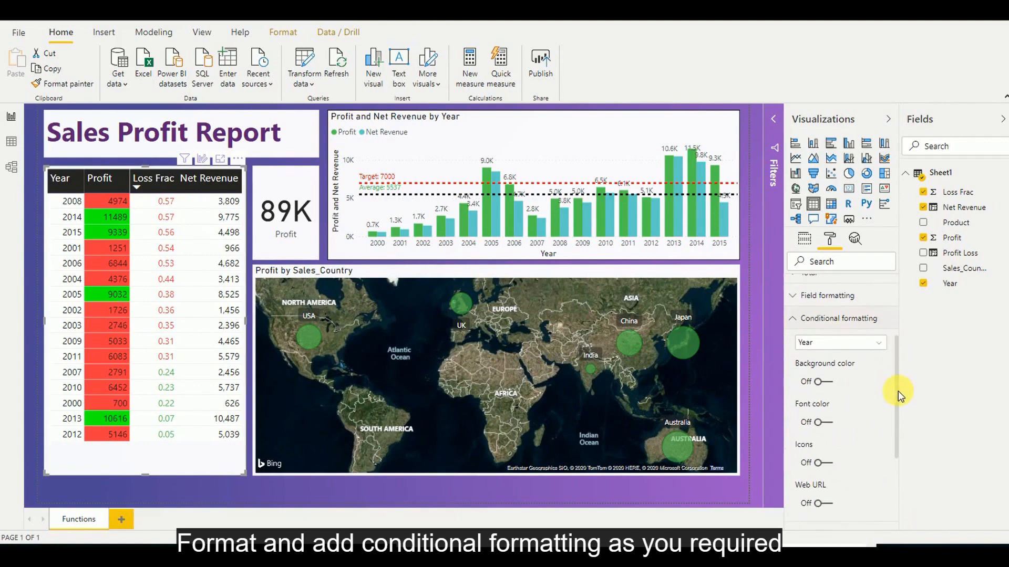
click(883, 348)
click(819, 399)
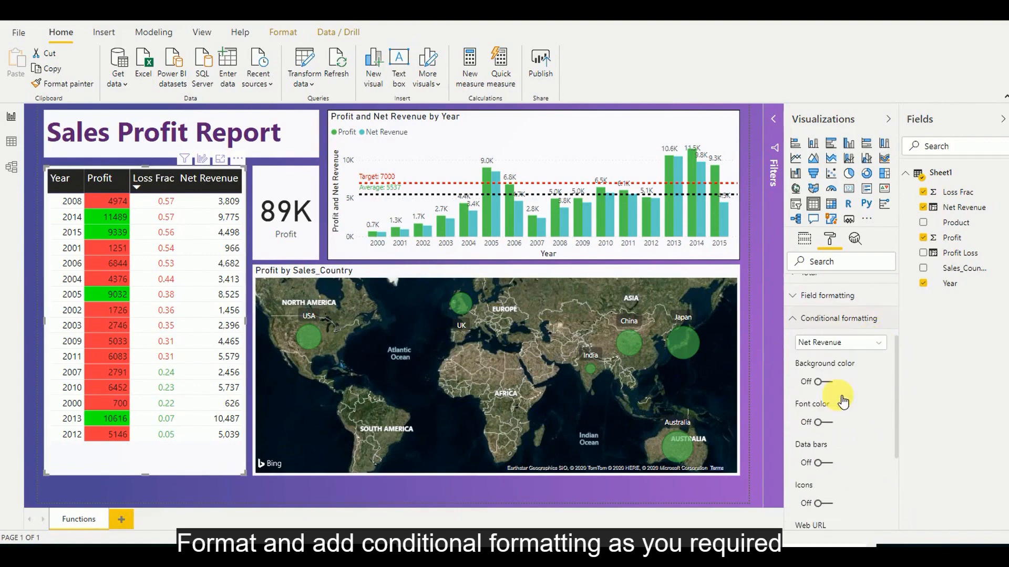
click(827, 382)
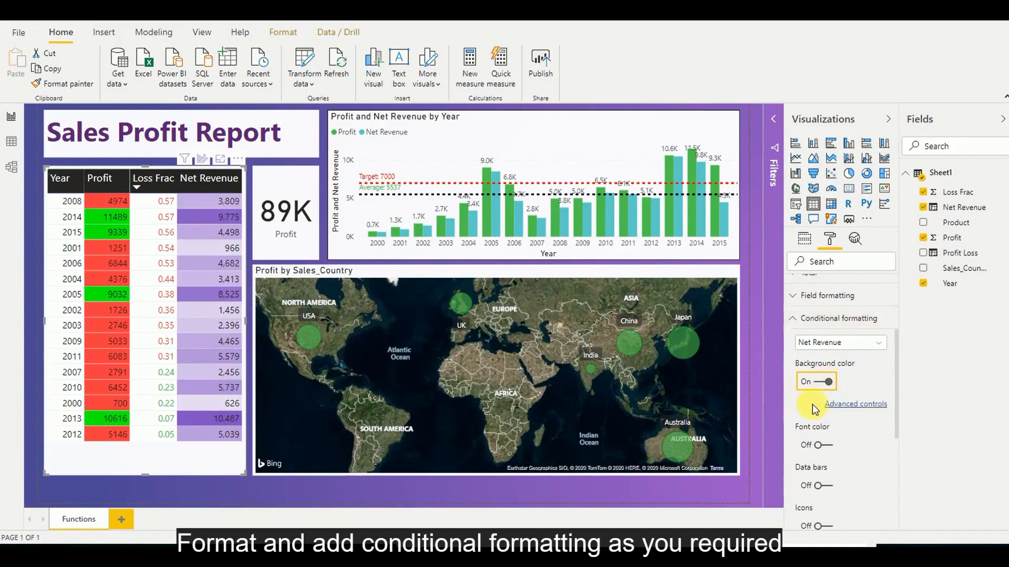
Open the advanced settings of the Net Revenue background color and set its formatting to be based on Rules.
click(843, 403)
click(369, 141)
click(297, 179)
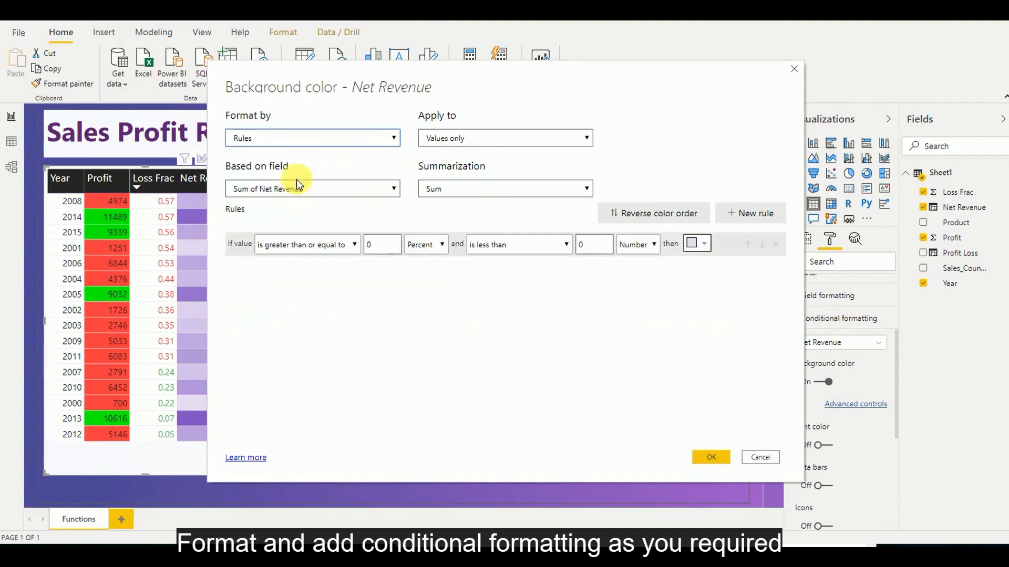
Set the first rule to color numbers greater than or equal to 0 and less than 7000 red.
click(424, 244)
click(423, 263)
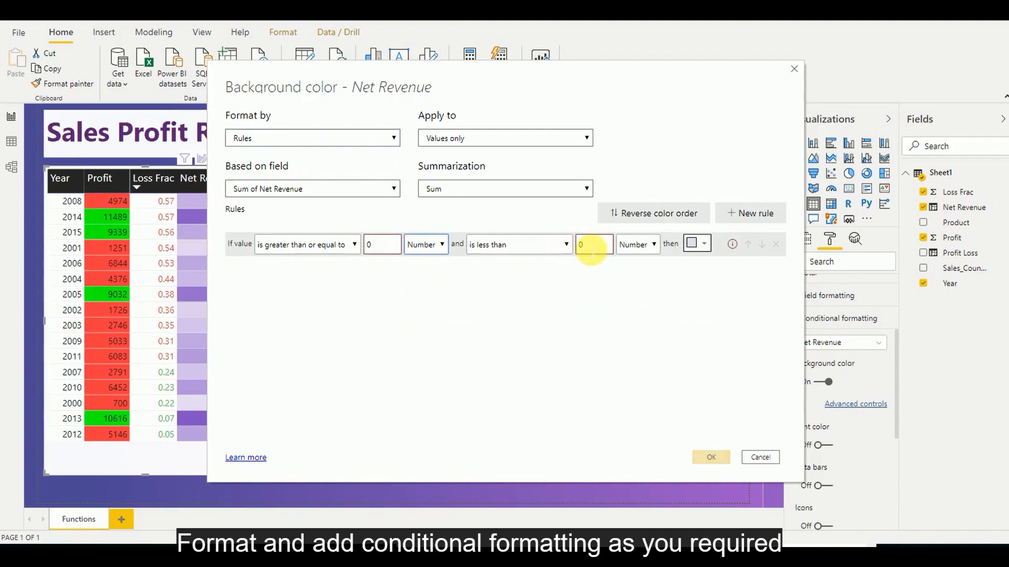
click(591, 250)
text(7000)
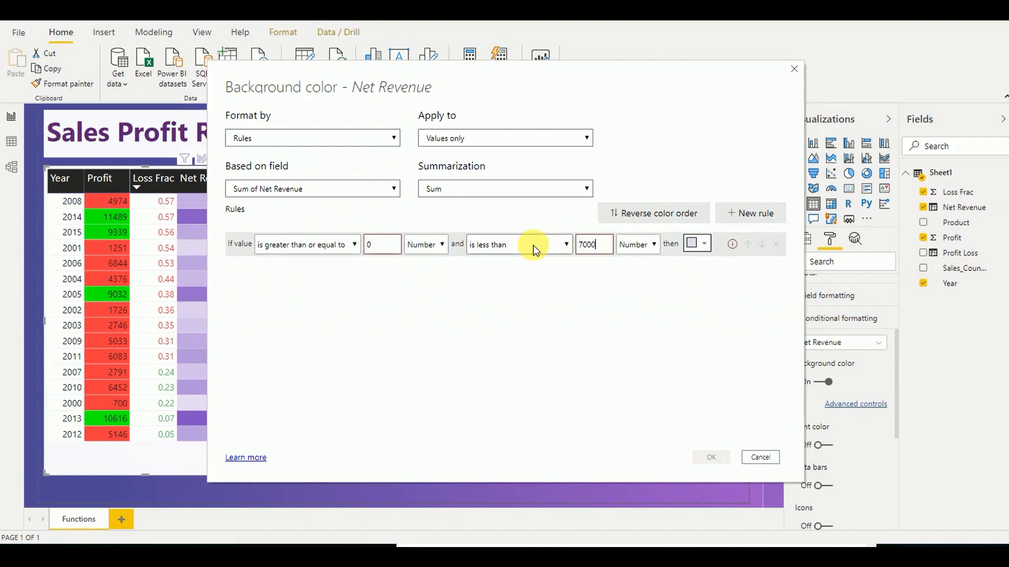
click(711, 247)
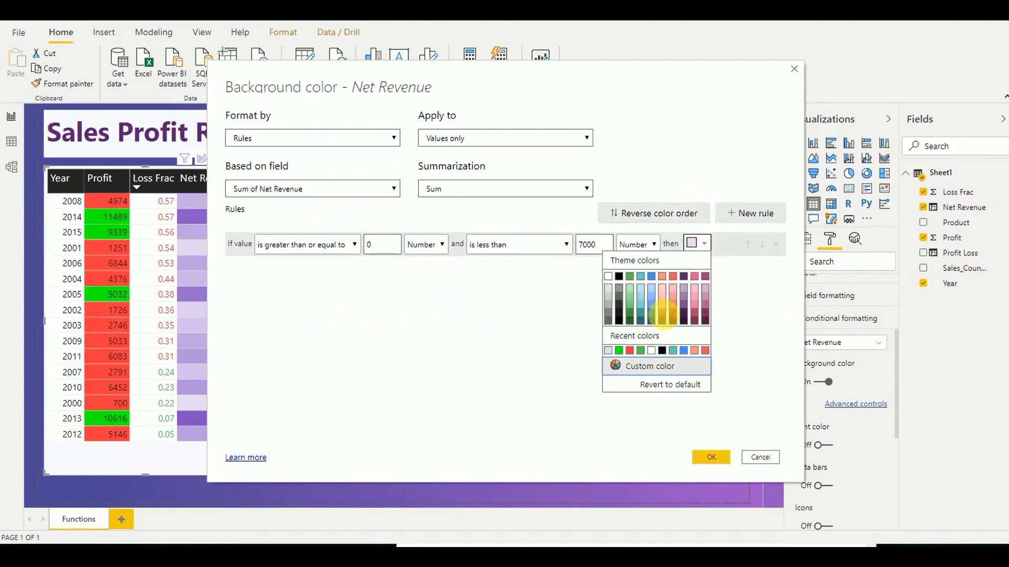
click(632, 350)
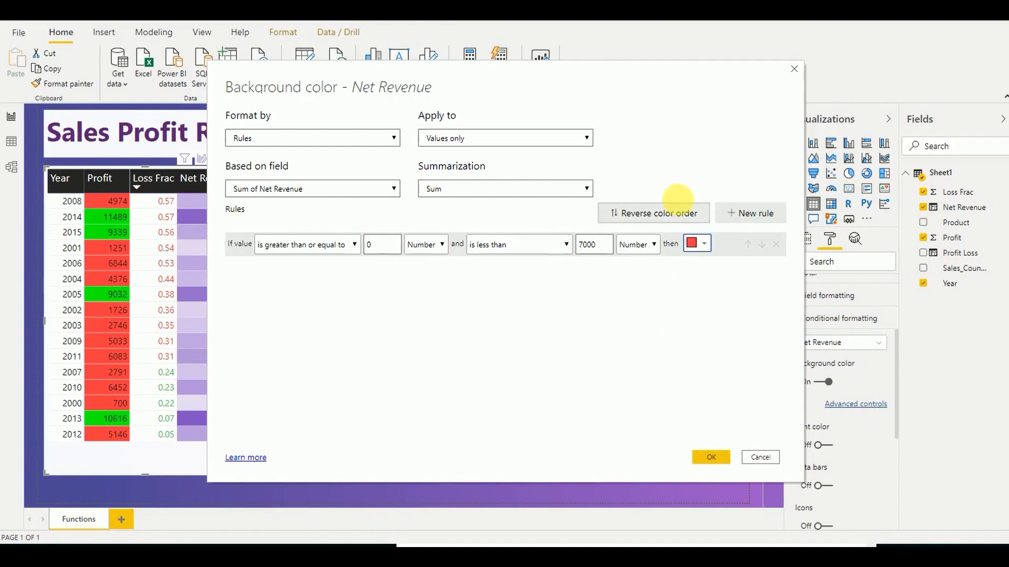
Add a second rule coloring Net Revenue numbers greater than or equal to 7000 and less than 500000 green, and apply the rules.
click(745, 216)
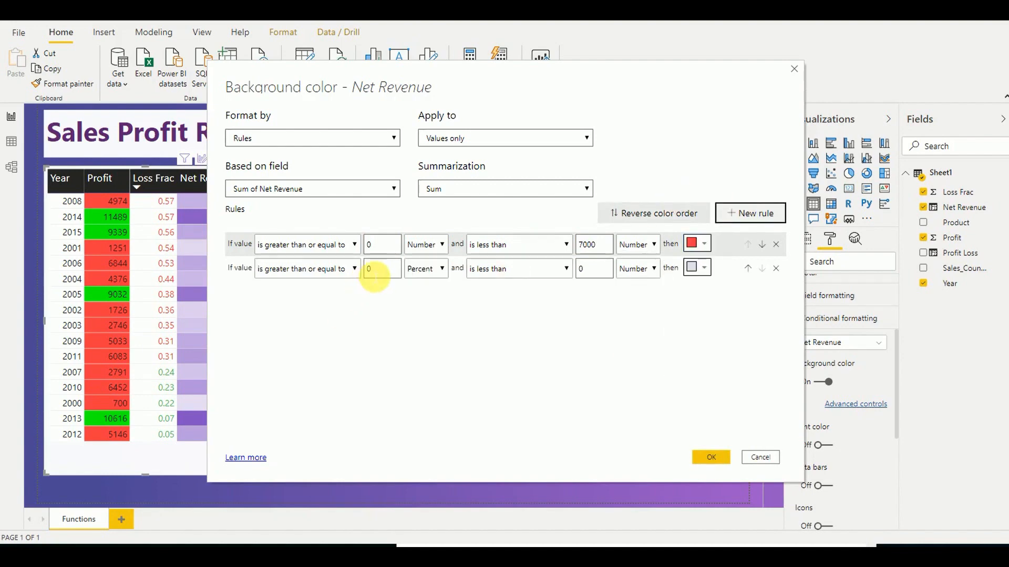
click(374, 269)
text(7000)
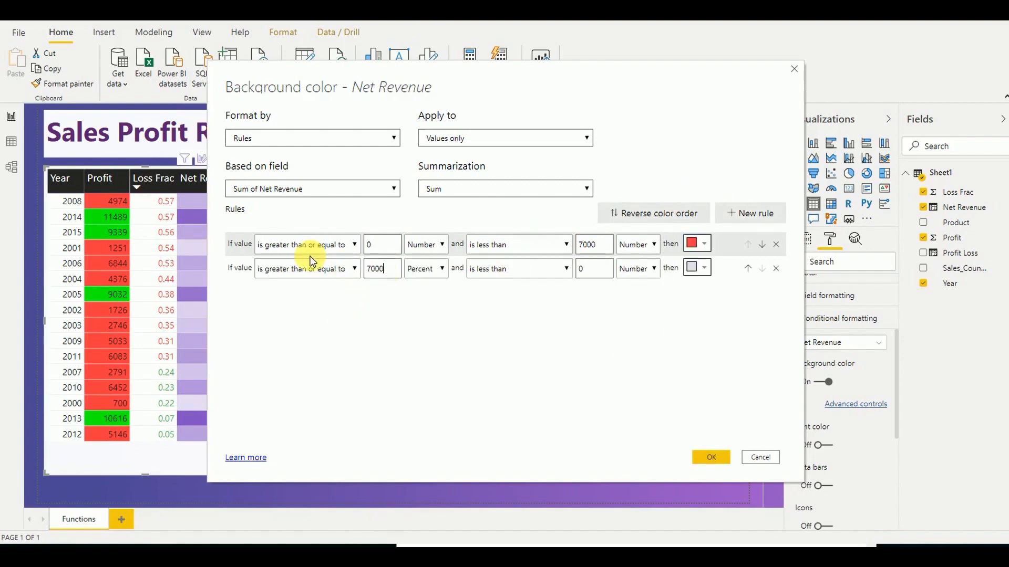
click(445, 268)
click(431, 285)
click(596, 269)
text(500000)
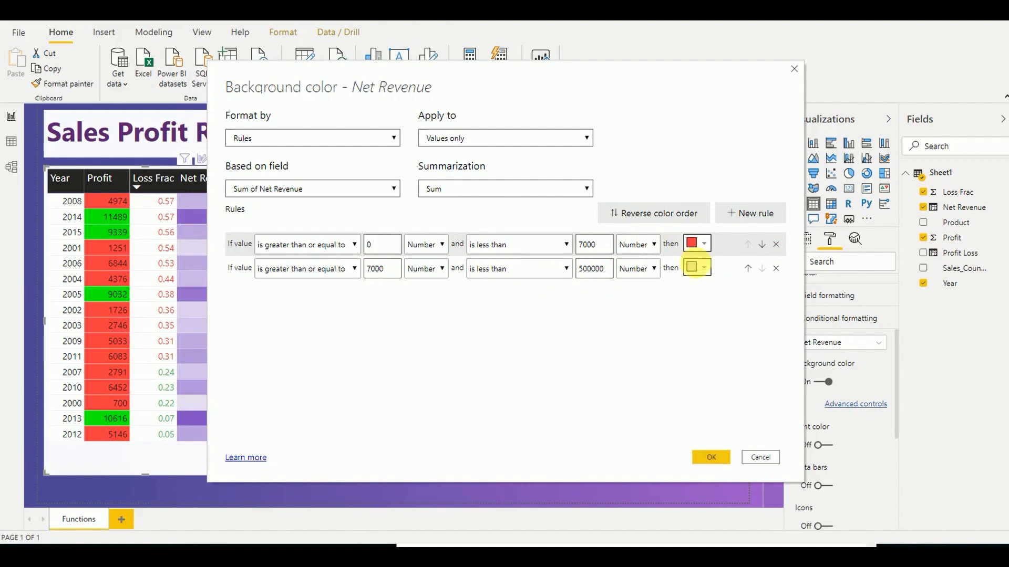
click(704, 268)
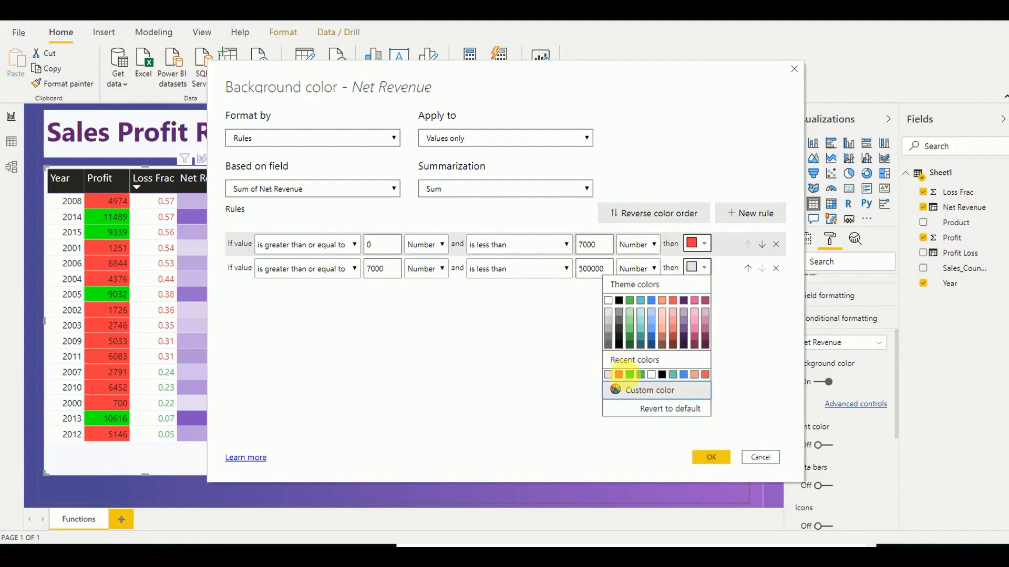
click(629, 374)
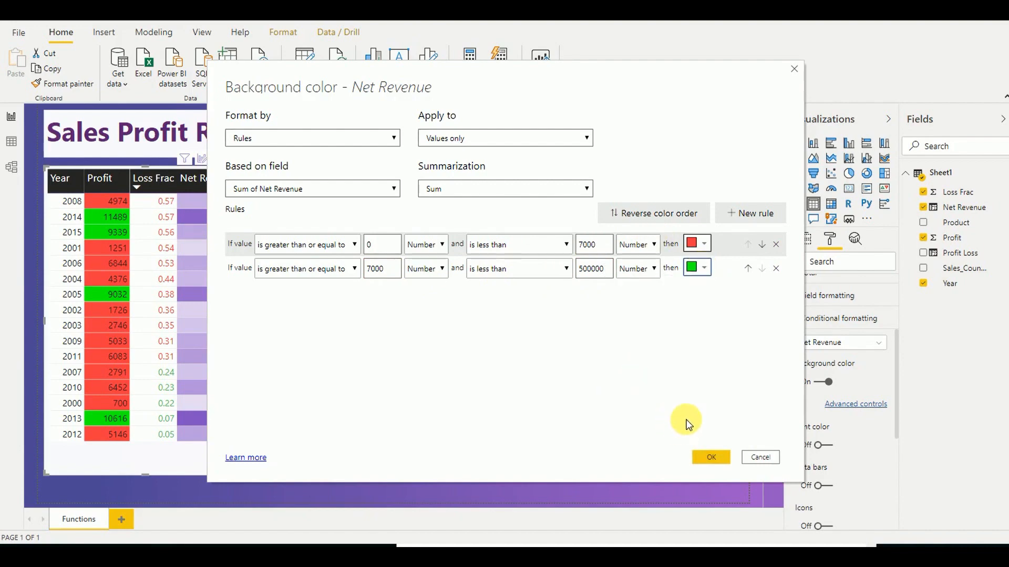
click(709, 457)
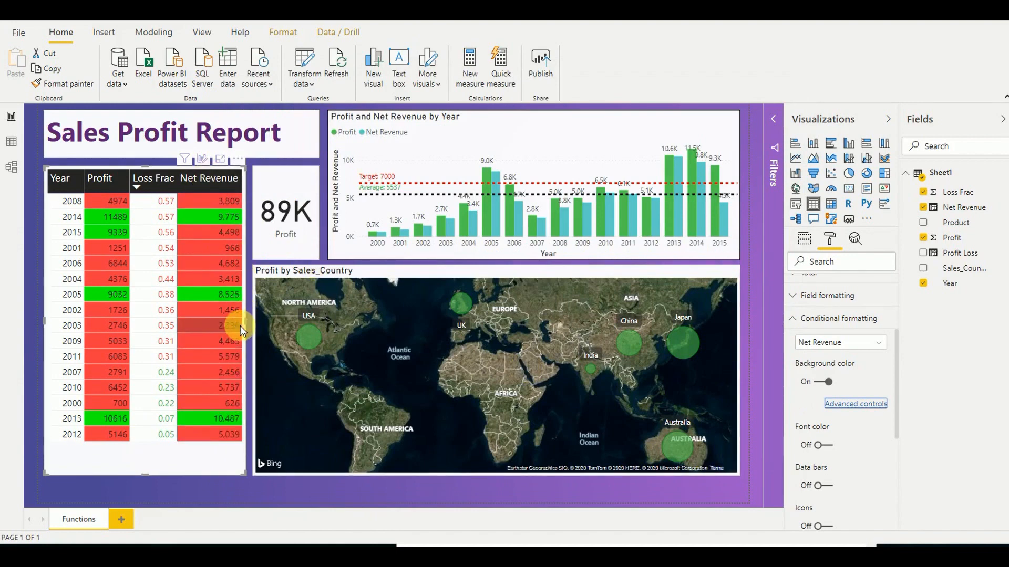
mouse_move(244, 326)
mouse_down()
mouse_move(233, 321)
mouse_move(252, 323)
mouse_up()
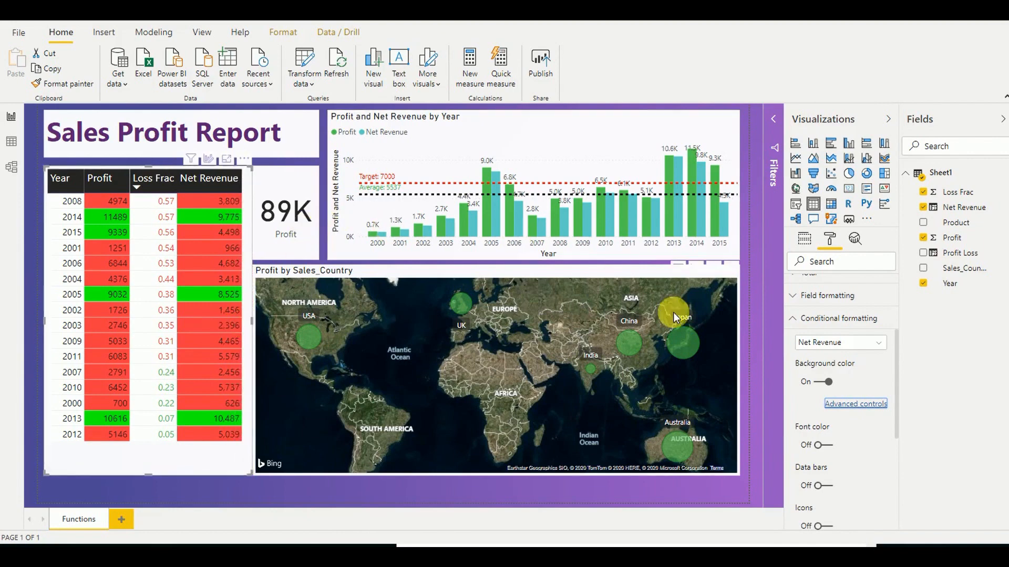
click(755, 317)
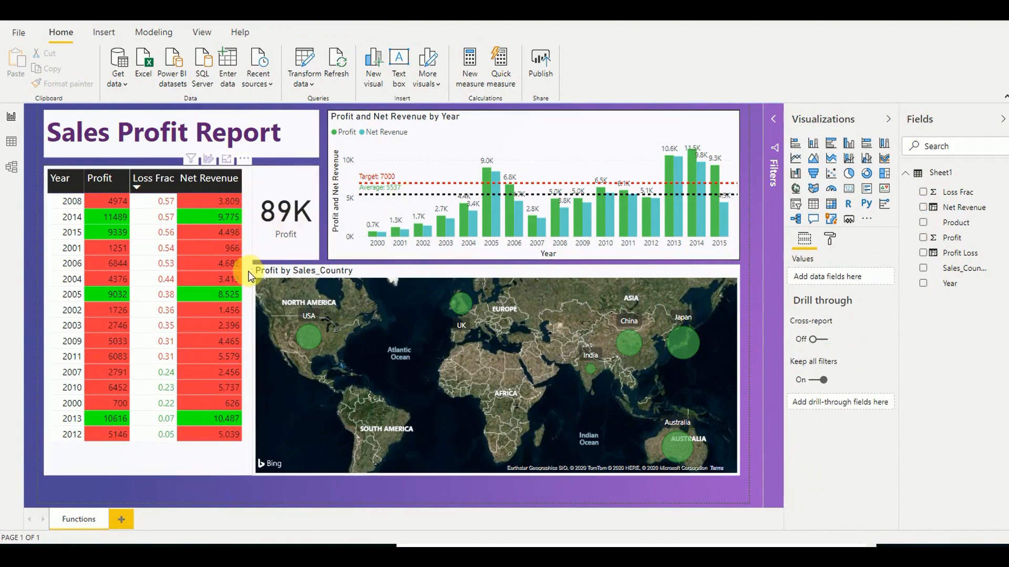
click(248, 290)
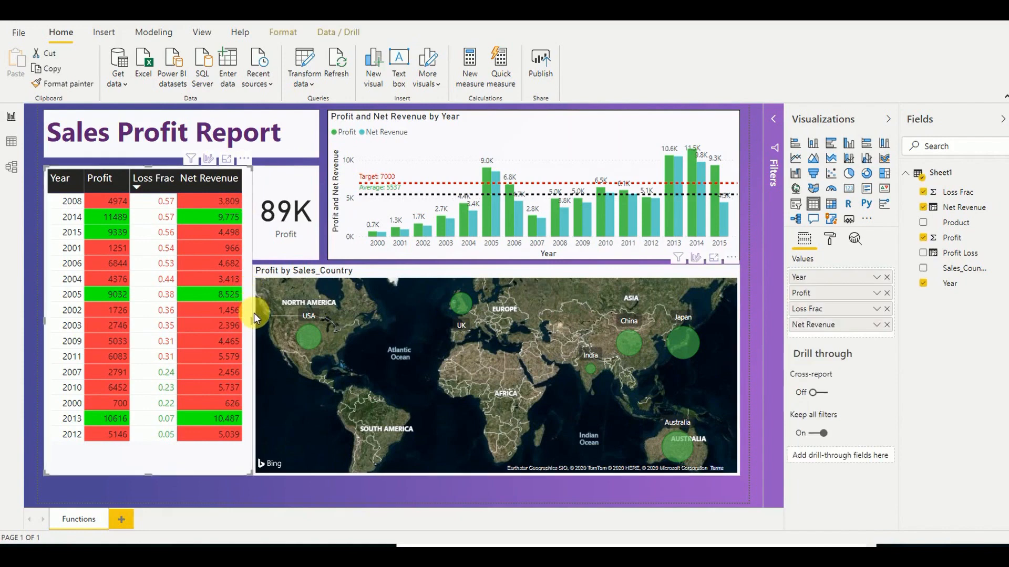
drag(257, 321, 252, 321)
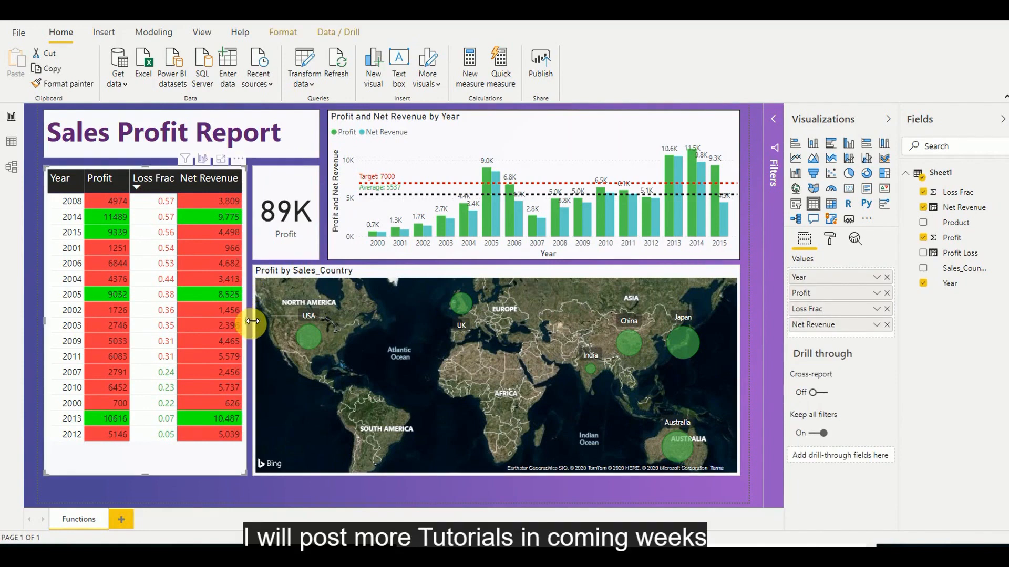